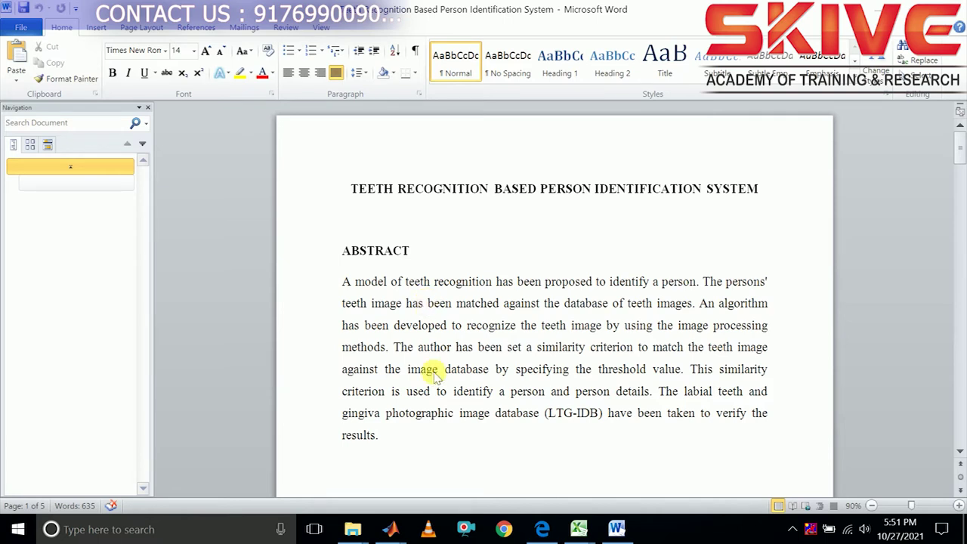
- Scroll past Existing System and Disadvantages to the Proposed System heading on page 3
scroll(434, 376, "down", 10)
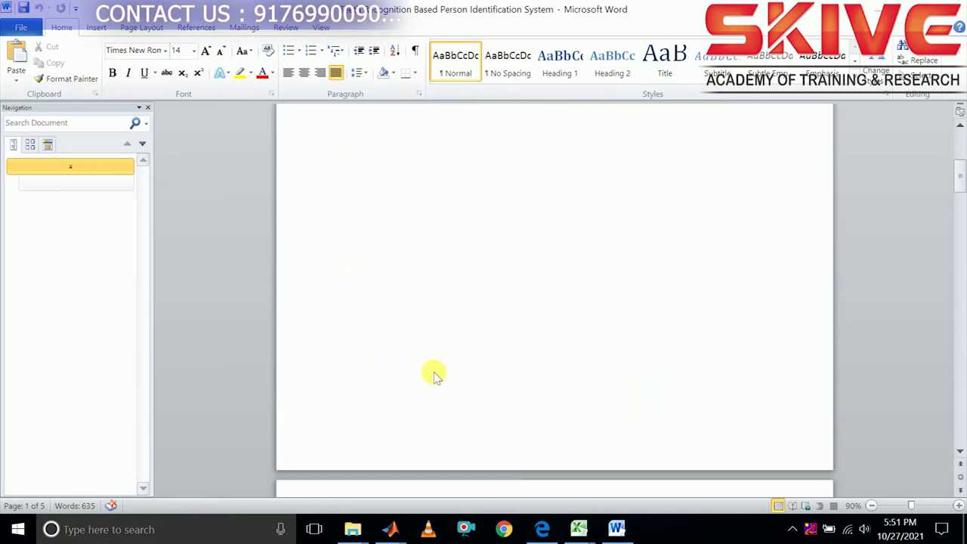
scroll(435, 375, "down", 3)
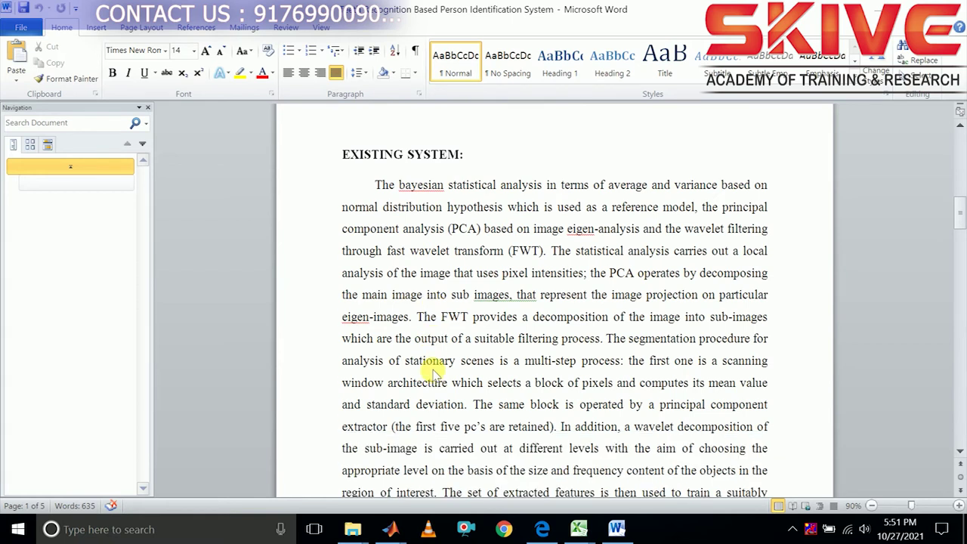
scroll(434, 375, "down", 1)
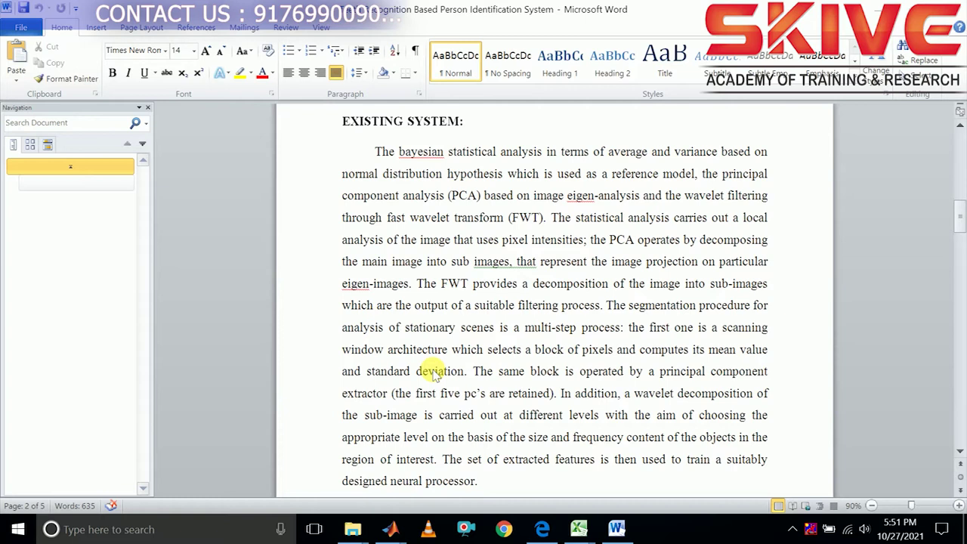
scroll(456, 400, "down", 3)
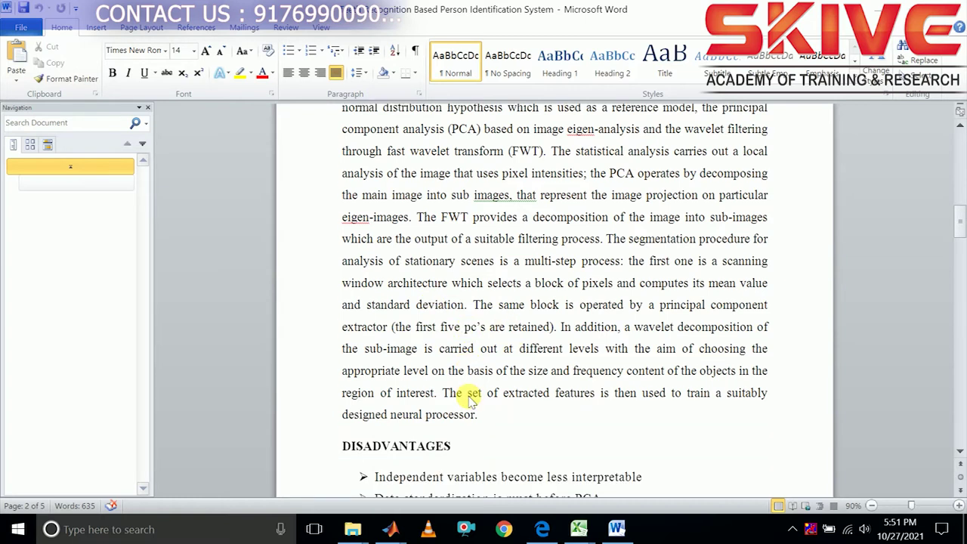
scroll(464, 397, "up", 2)
scroll(468, 401, "down", 1)
scroll(469, 400, "up", 1)
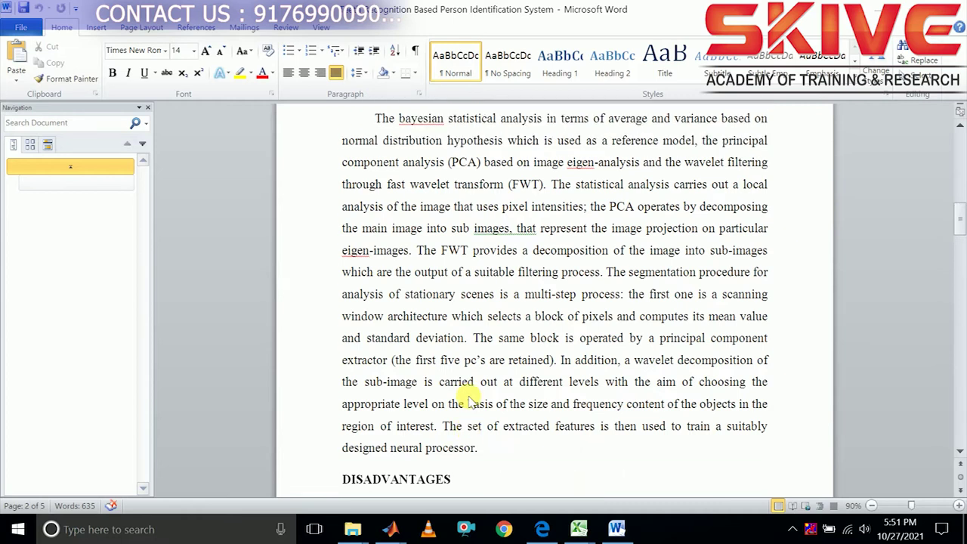
scroll(468, 401, "up", 1)
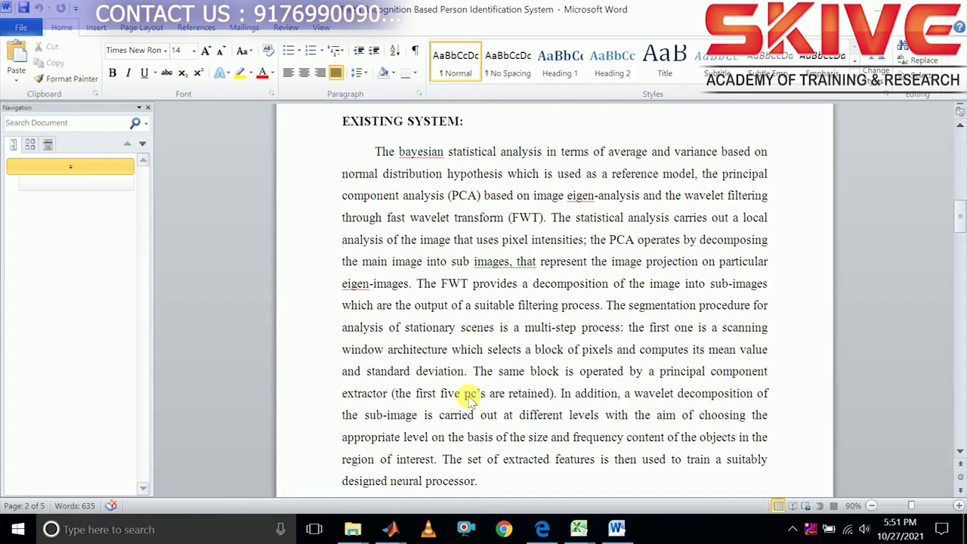
scroll(470, 398, "down", 1)
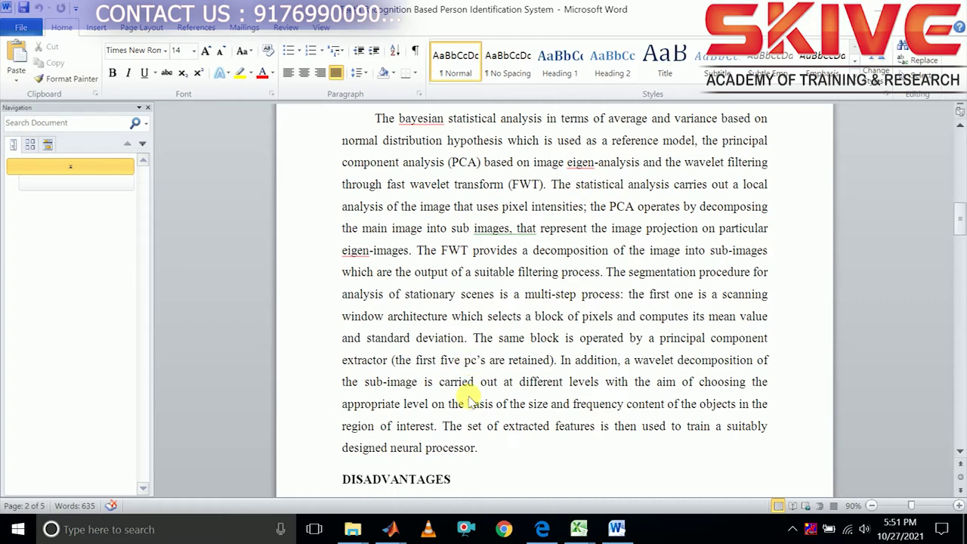
scroll(468, 401, "down", 20)
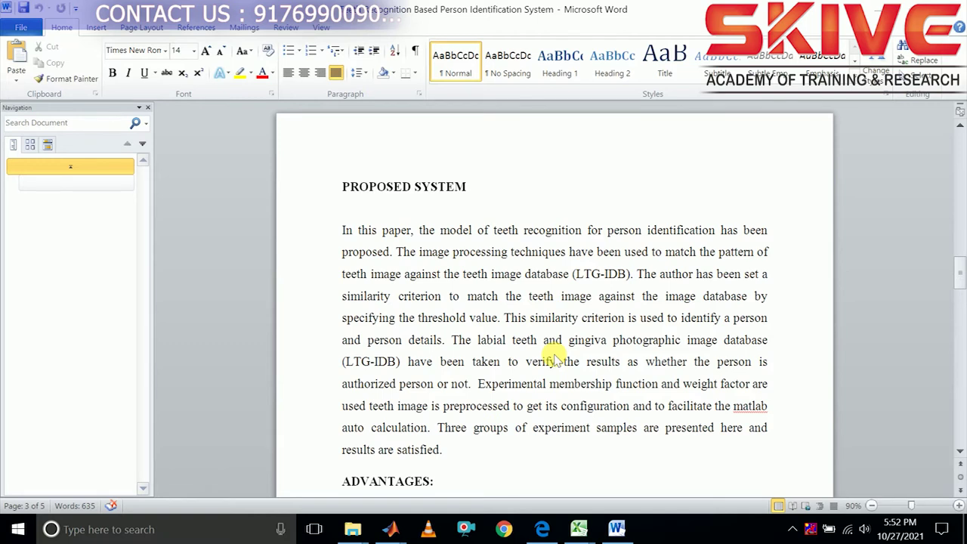
- Bring the MainGui teeth recognition window forward and open its TrainingGui window
mouse_move(392, 531)
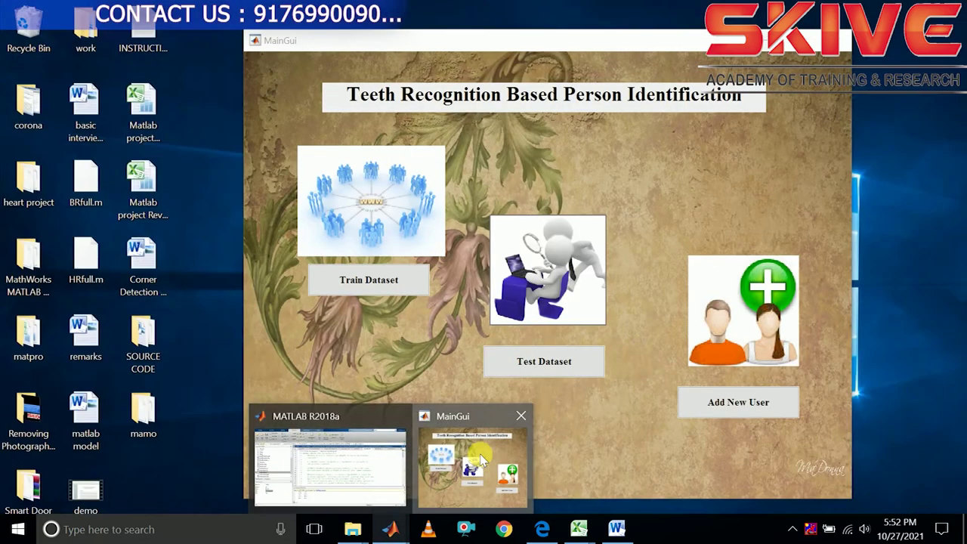
left_click(472, 457)
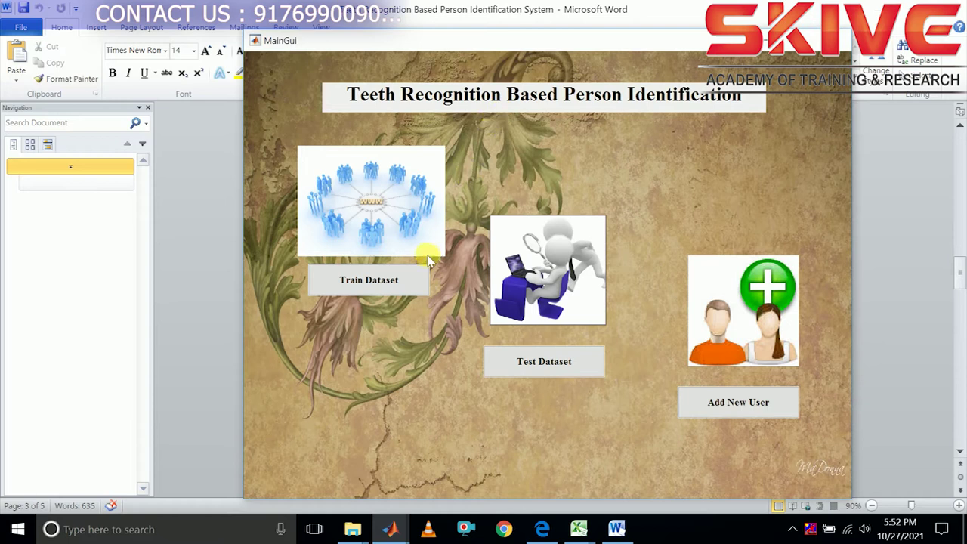
left_click(368, 280)
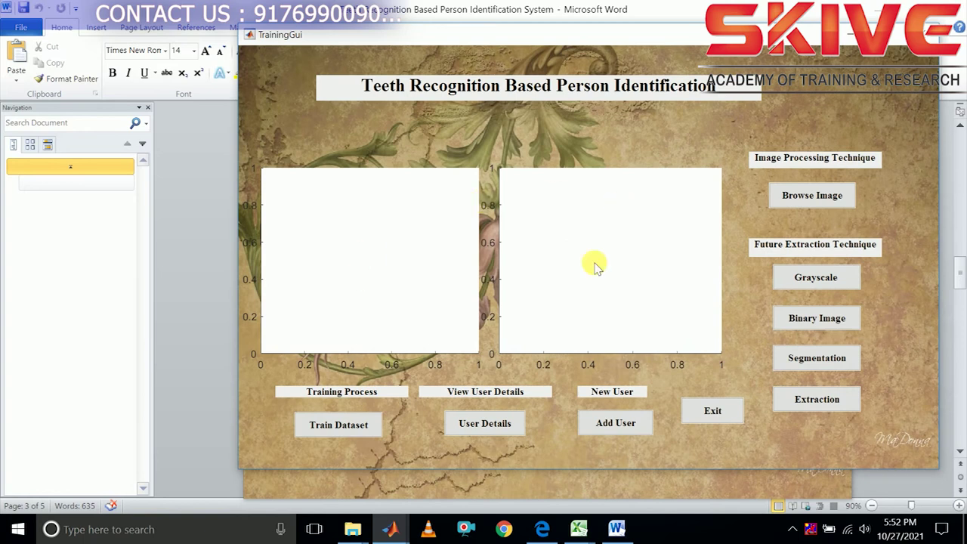
- Load teeth image 1 from the database into TrainingGui
left_click(815, 201)
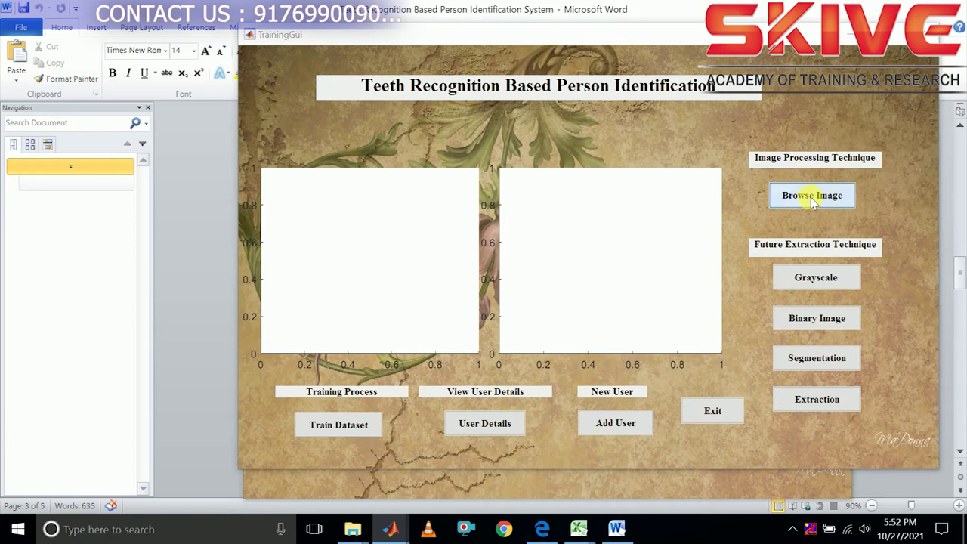
left_click(386, 152)
left_click(602, 385)
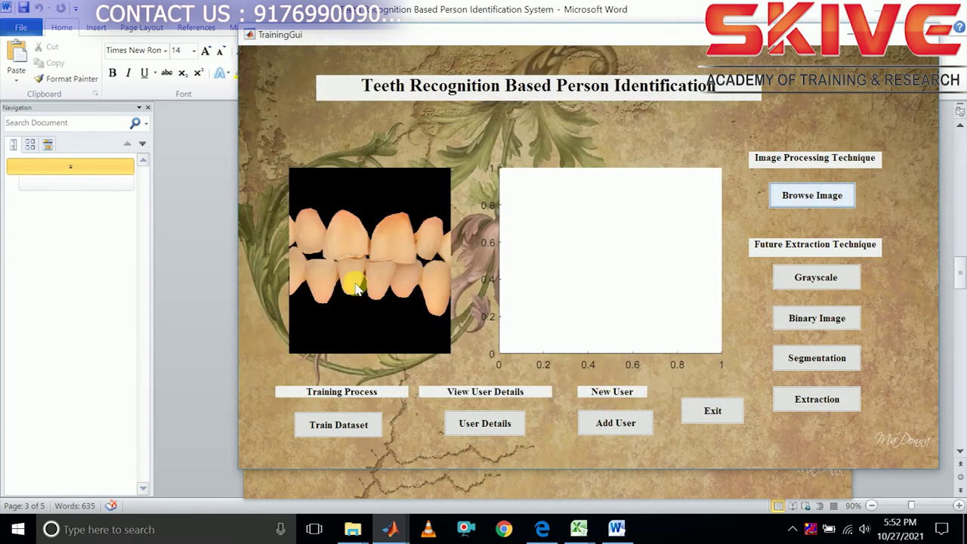
- Run image 1 through grayscale, binary, segmentation and edge extraction
left_click(803, 284)
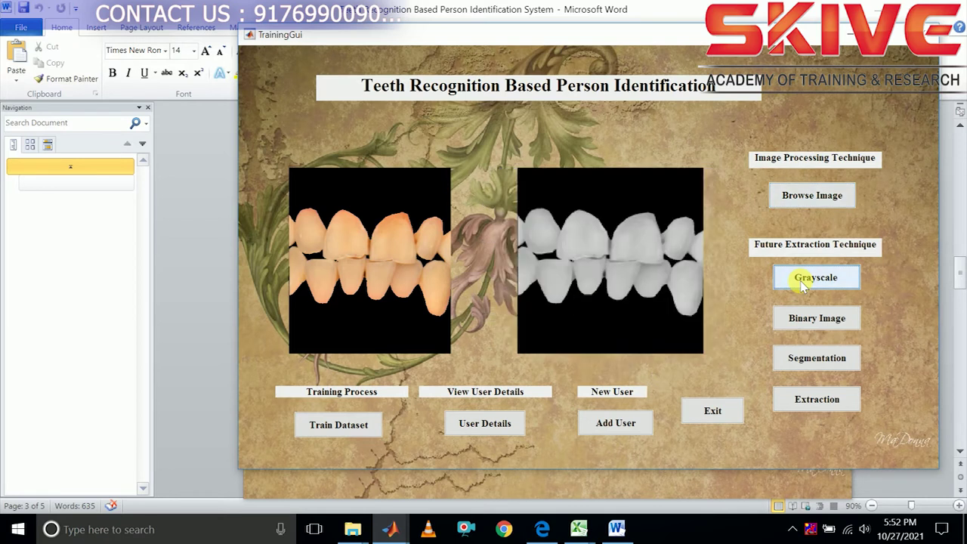
left_click(805, 319)
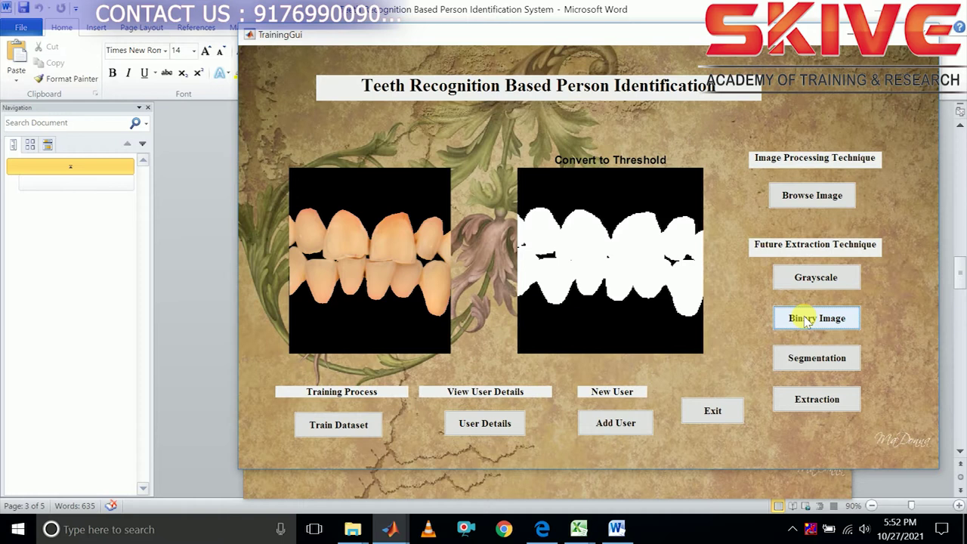
left_click(813, 366)
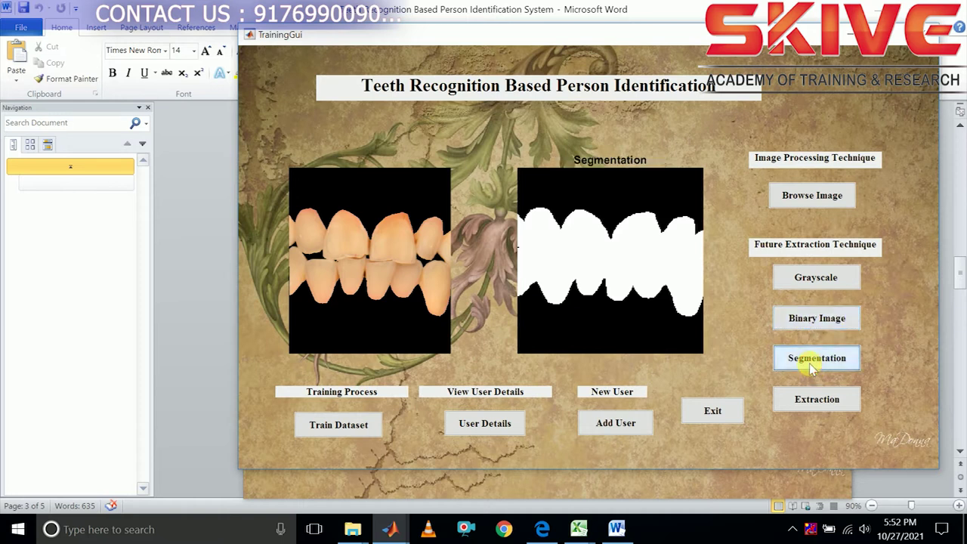
left_click(814, 403)
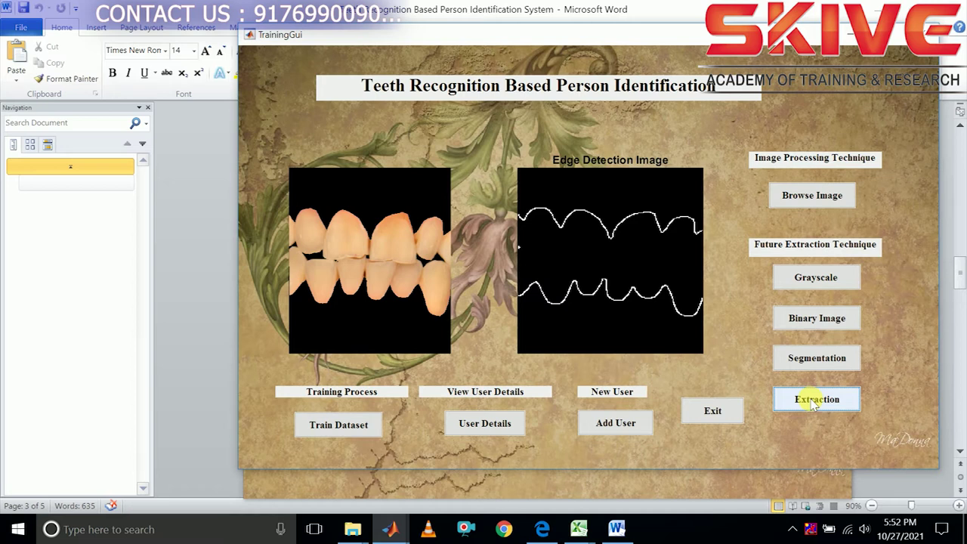
- Train the teeth dataset and acknowledge the 'Trained Successfully' message
left_click(339, 431)
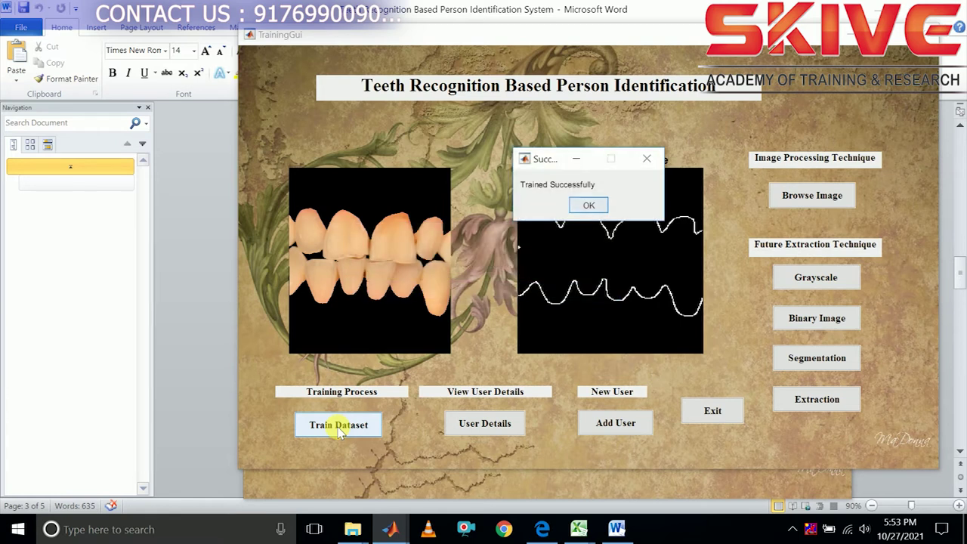
left_click(588, 207)
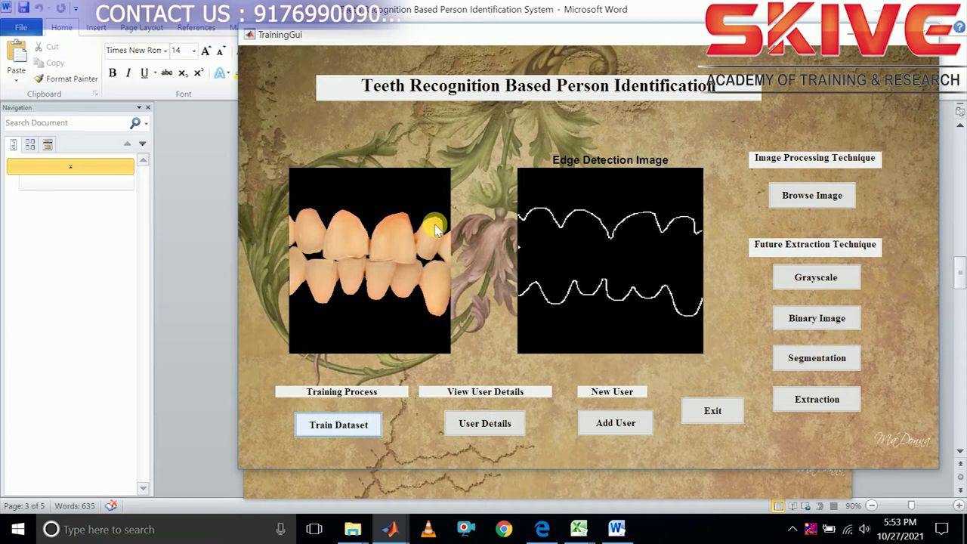
- View user 1's stored name, city and phone in Notepad without editing, then close it
left_click(481, 426)
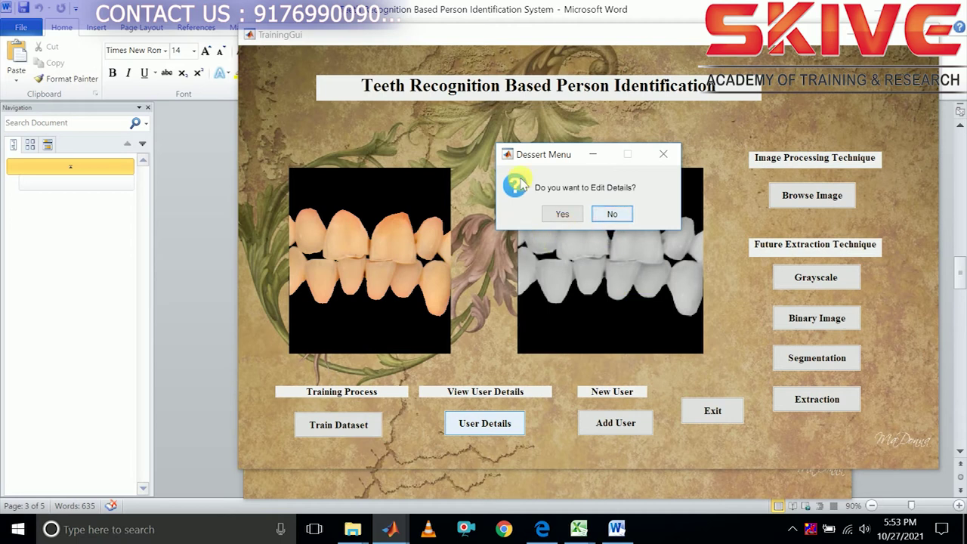
left_click(612, 215)
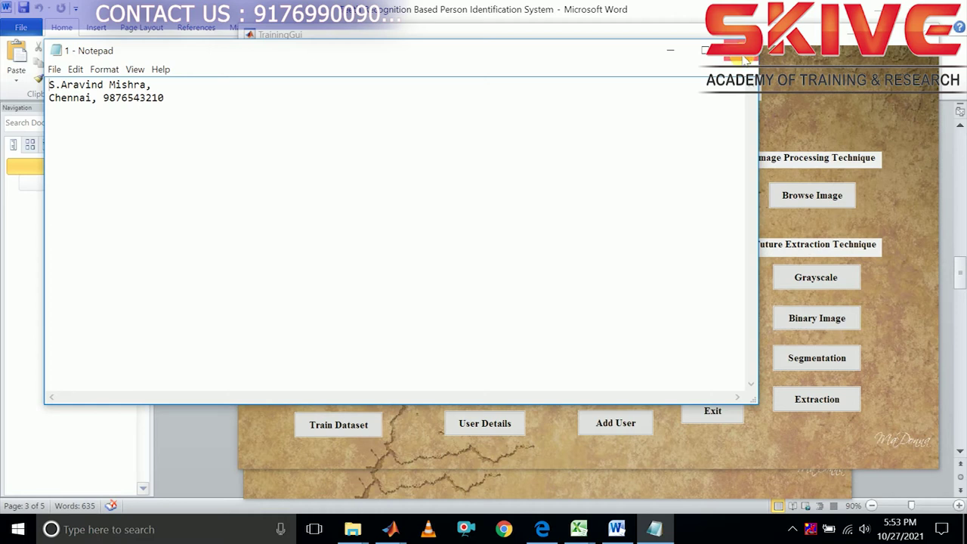
left_click(740, 52)
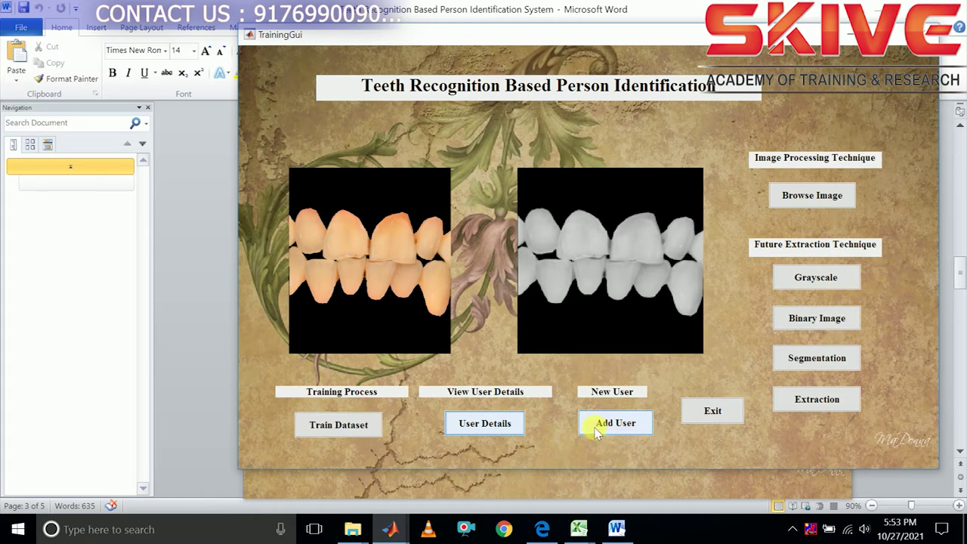
- Add a new user with tooth image 23 and open a Notepad file for their details
left_click(629, 425)
left_click(814, 198)
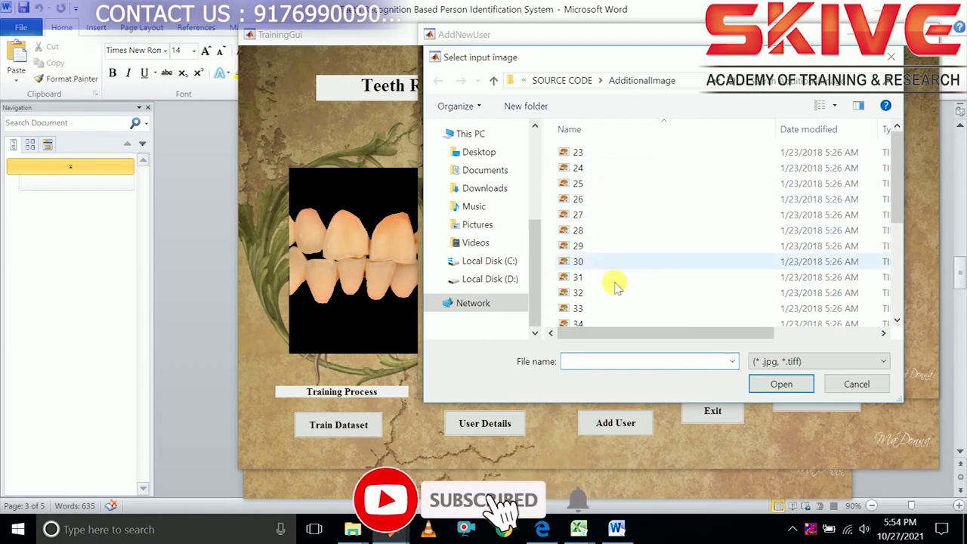
left_click(585, 153)
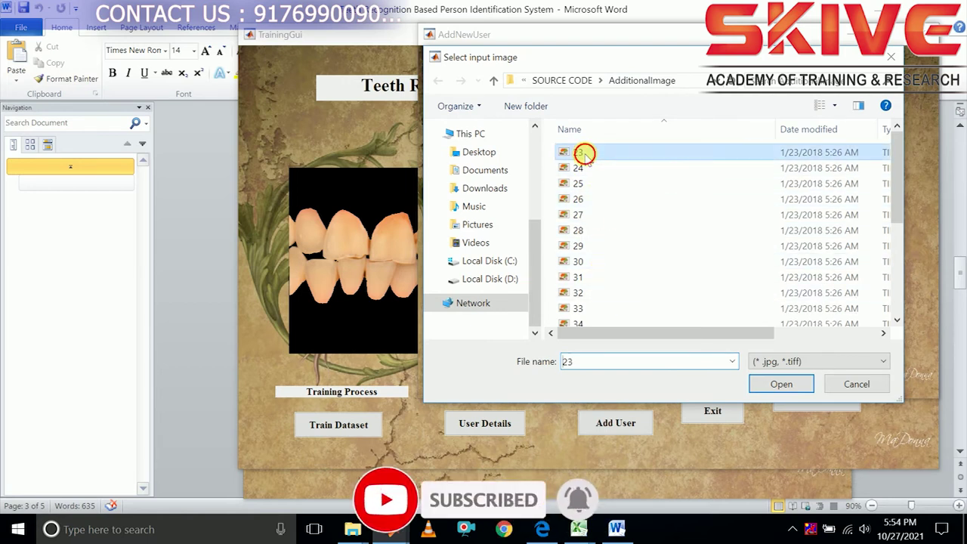
left_click(781, 384)
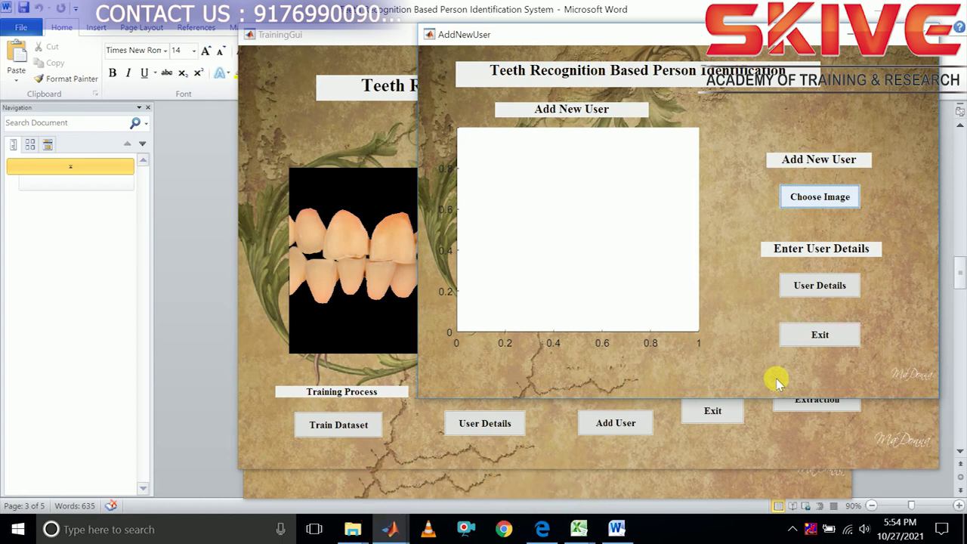
left_click(805, 287)
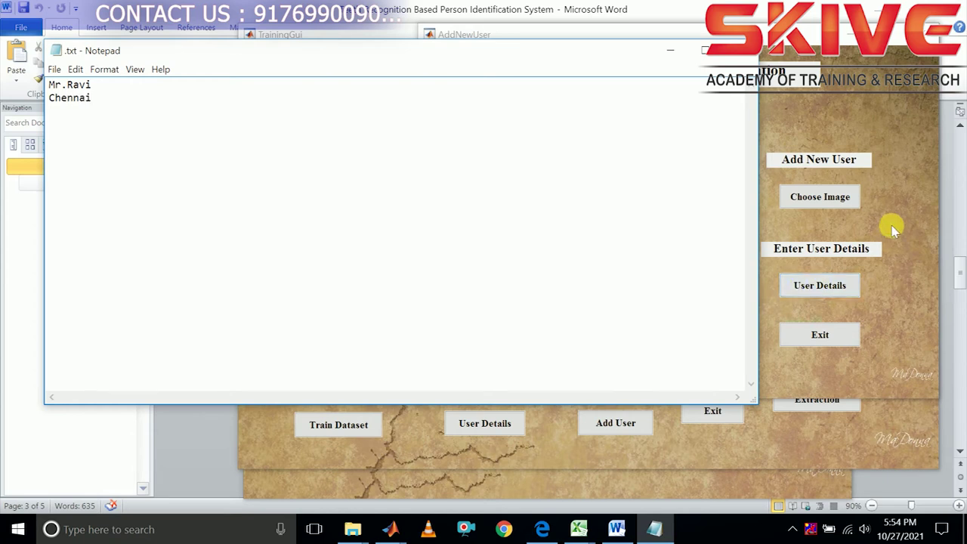
- Save the new user's details file as 23 in the UserAddress folder
key("ctrl+s")
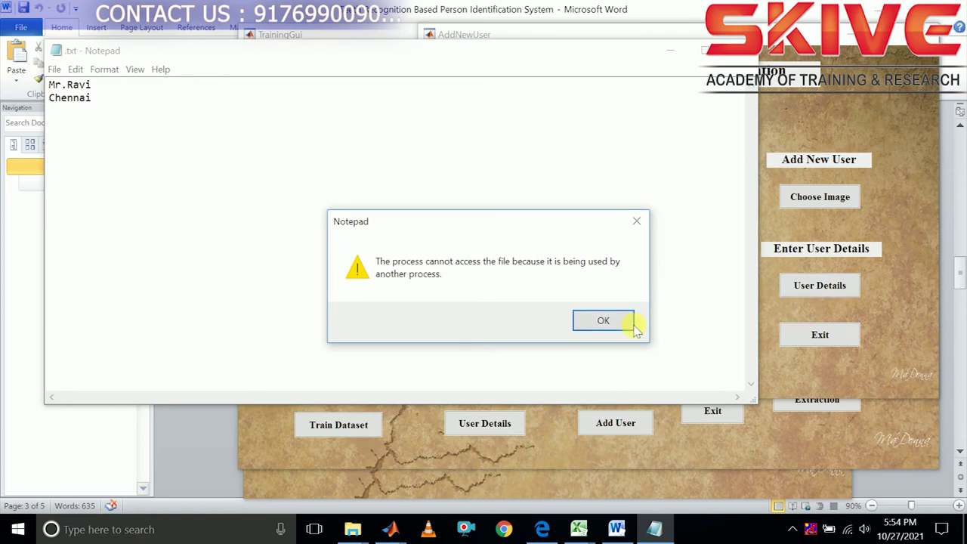
left_click(615, 321)
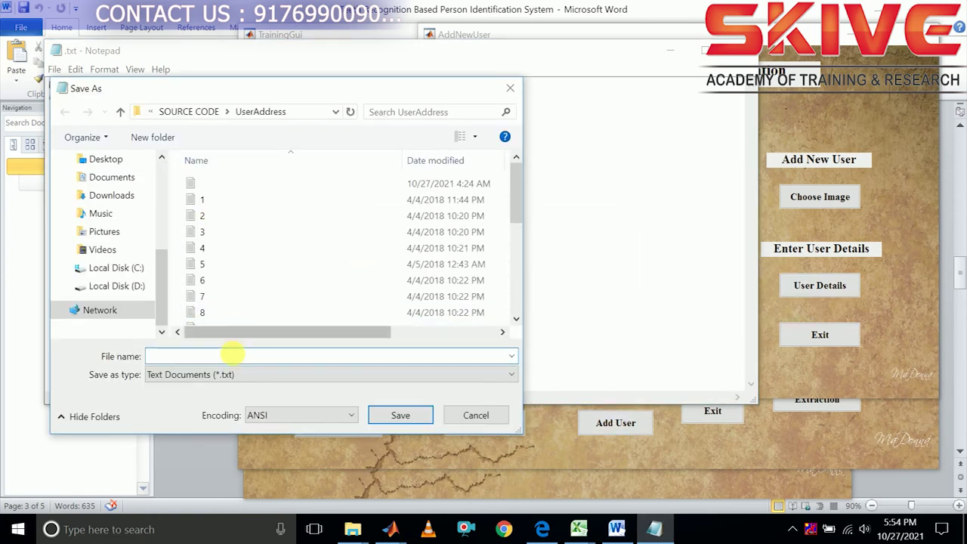
type("23")
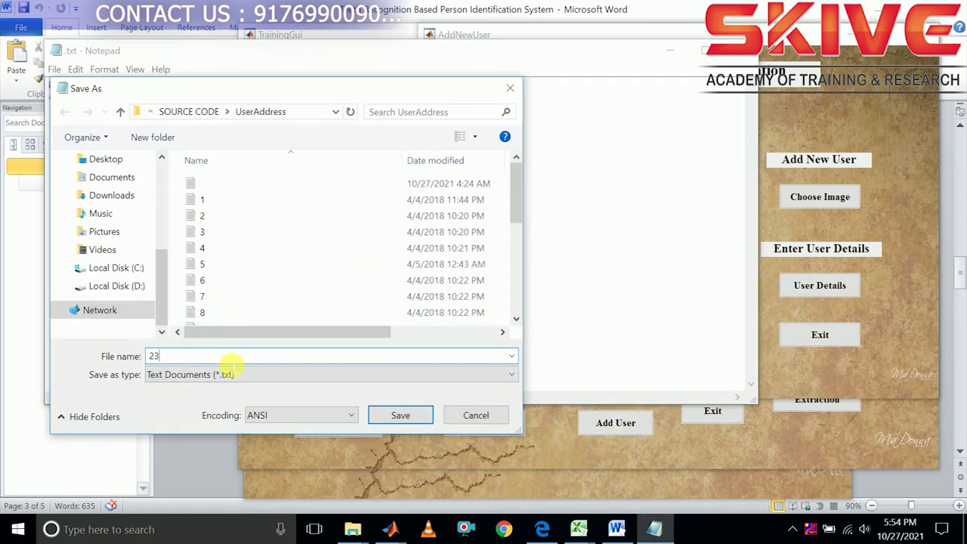
left_click(418, 415)
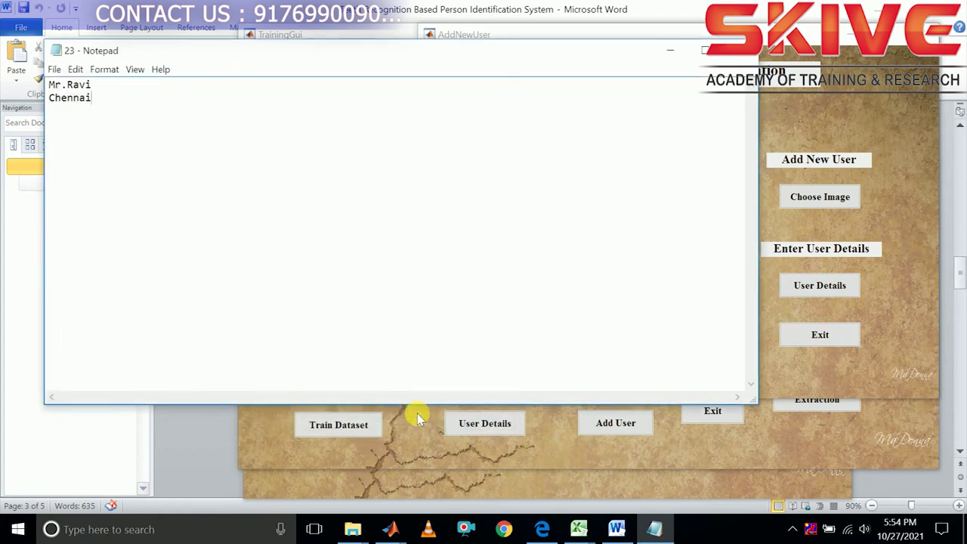
- Close the saved details file and exit the AddNewUser window
left_click(741, 56)
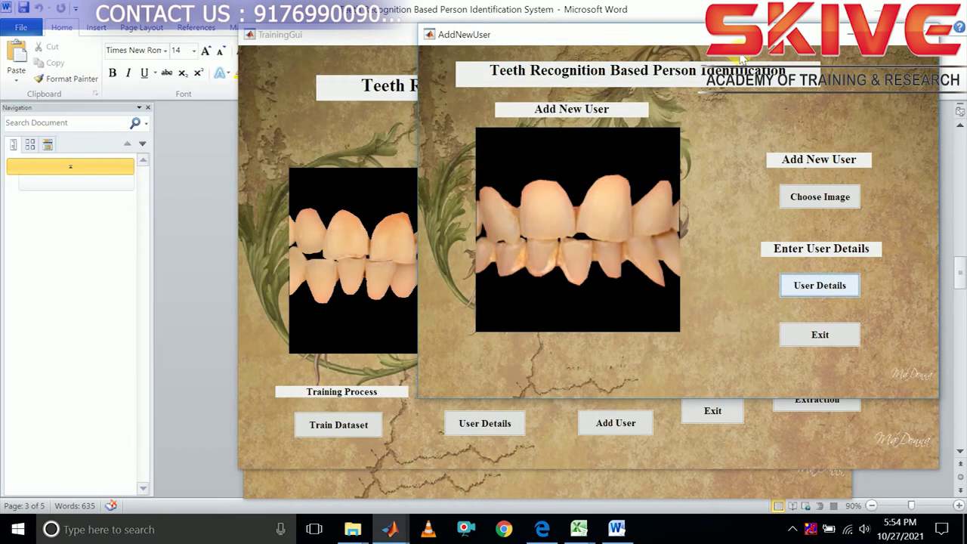
left_click(820, 334)
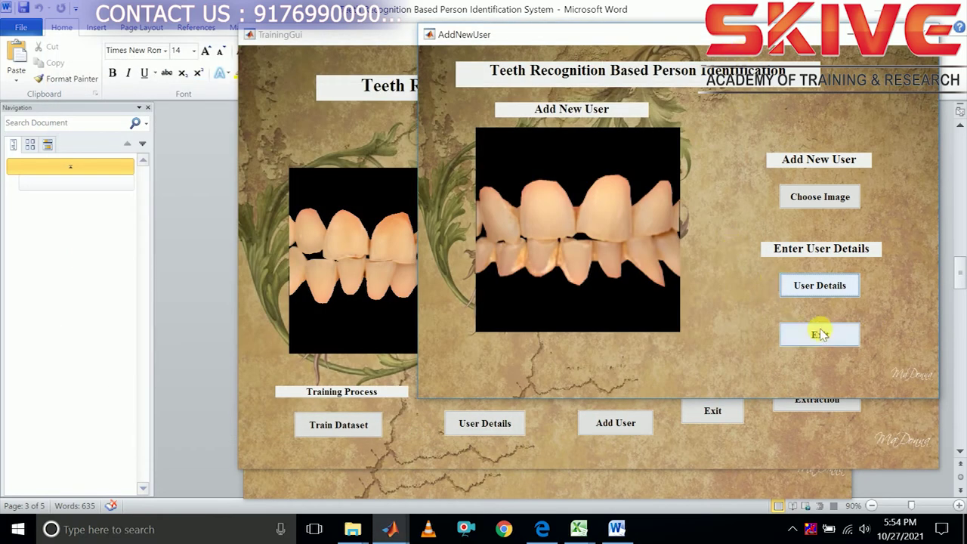
left_click(820, 335)
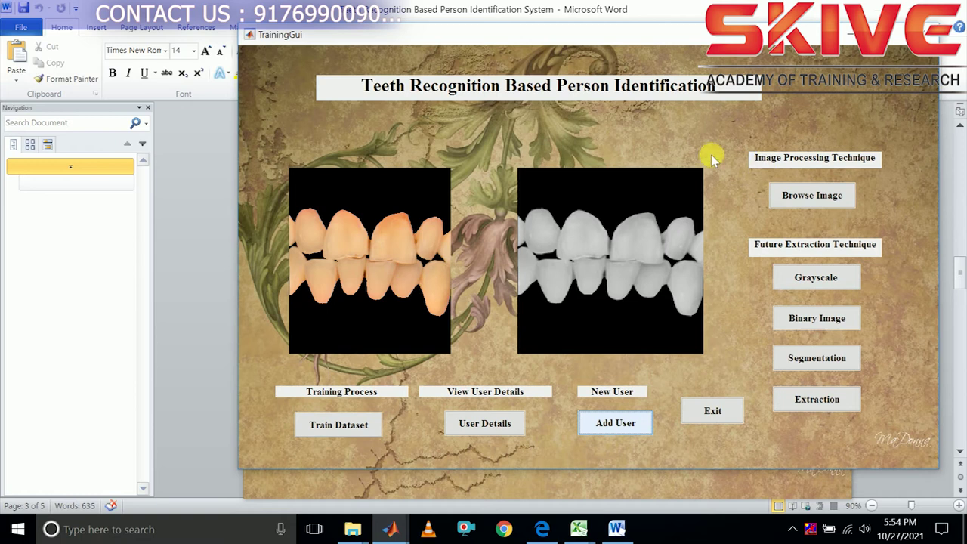
- Retrain the dataset including the new user, then browse the Database image folder
left_click(338, 426)
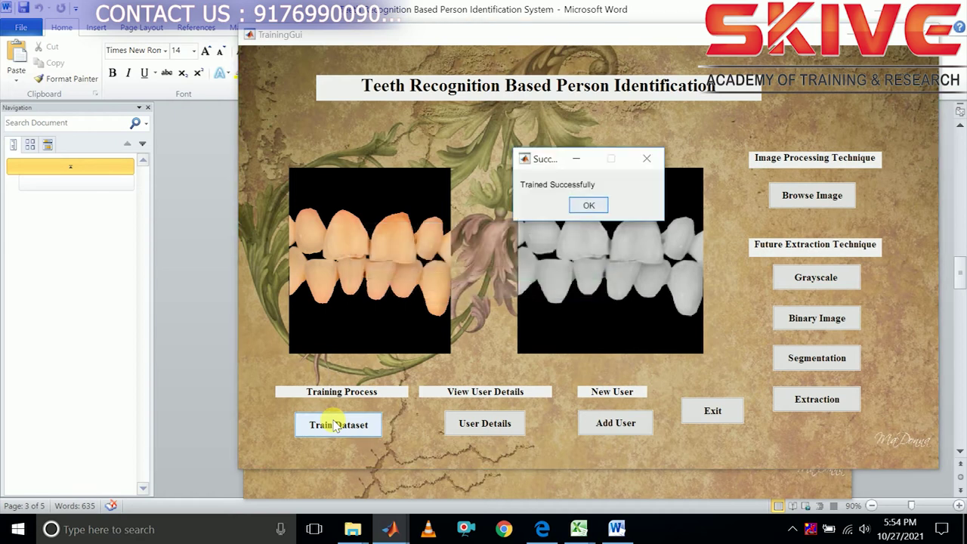
left_click(589, 204)
left_click(800, 209)
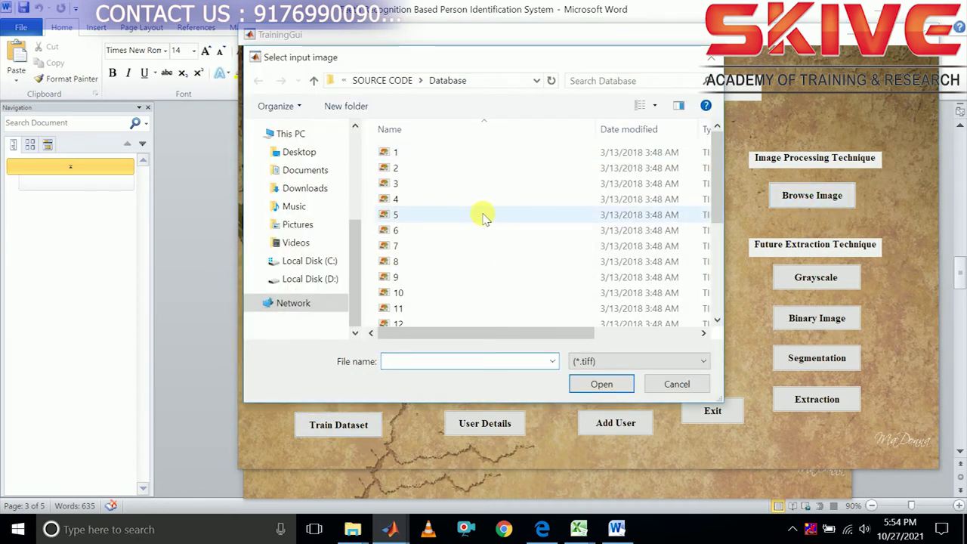
- Load the new user's tooth image 23 into TrainingGui
scroll(484, 217, "down", 4)
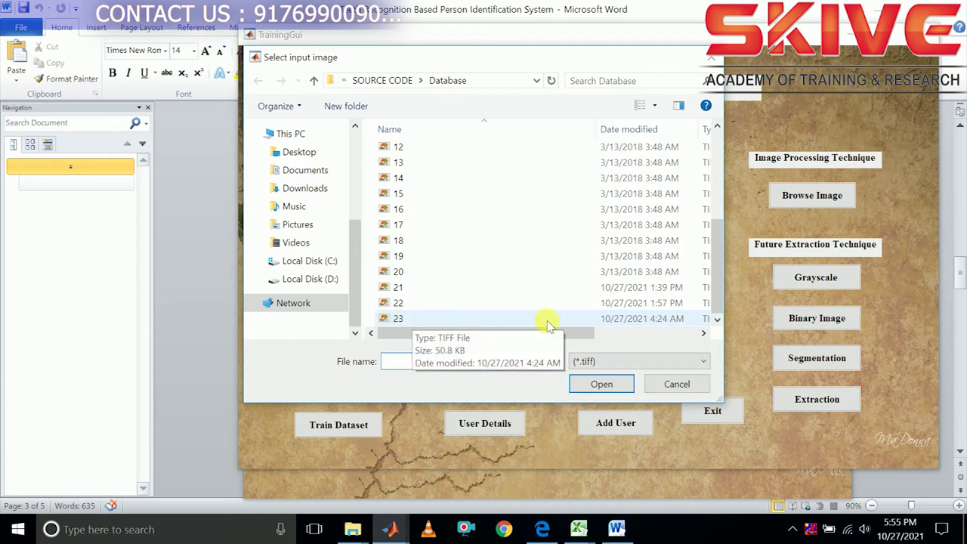
left_click(436, 320)
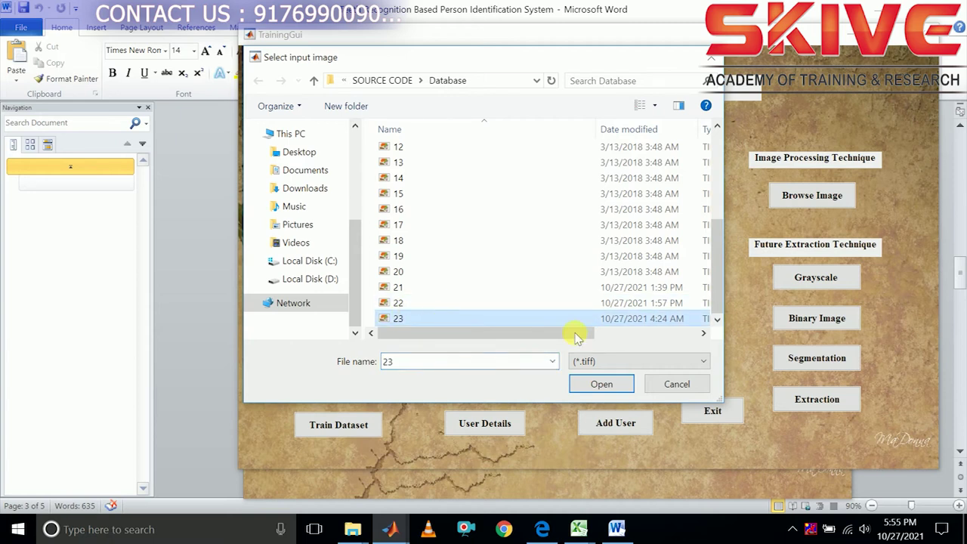
left_click(590, 382)
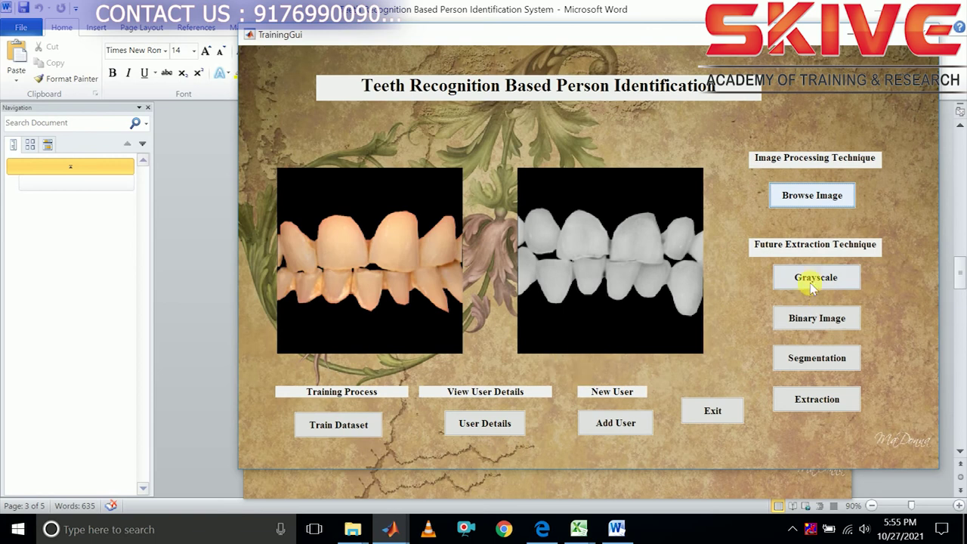
- Run image 23 through grayscale, binary, segmentation and edge extraction
left_click(815, 286)
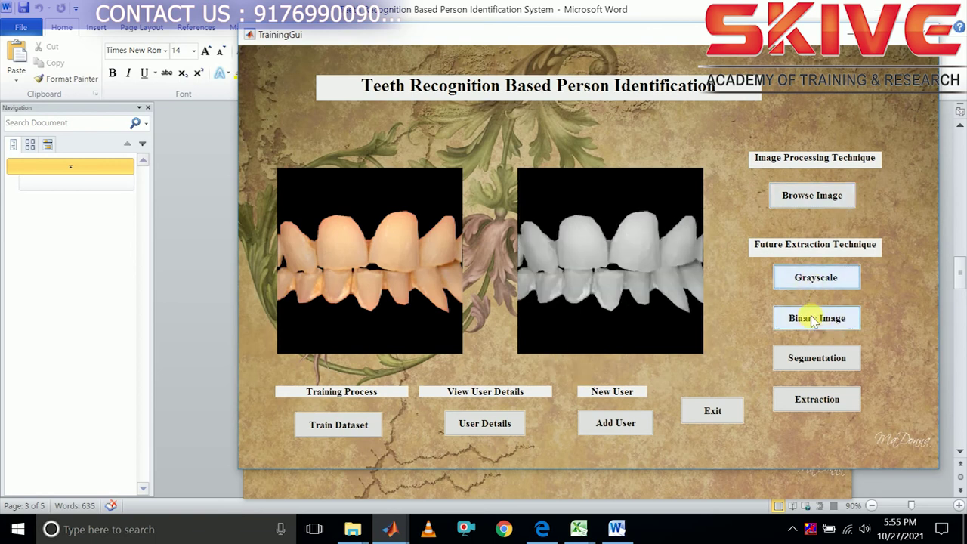
left_click(807, 318)
left_click(818, 359)
left_click(805, 398)
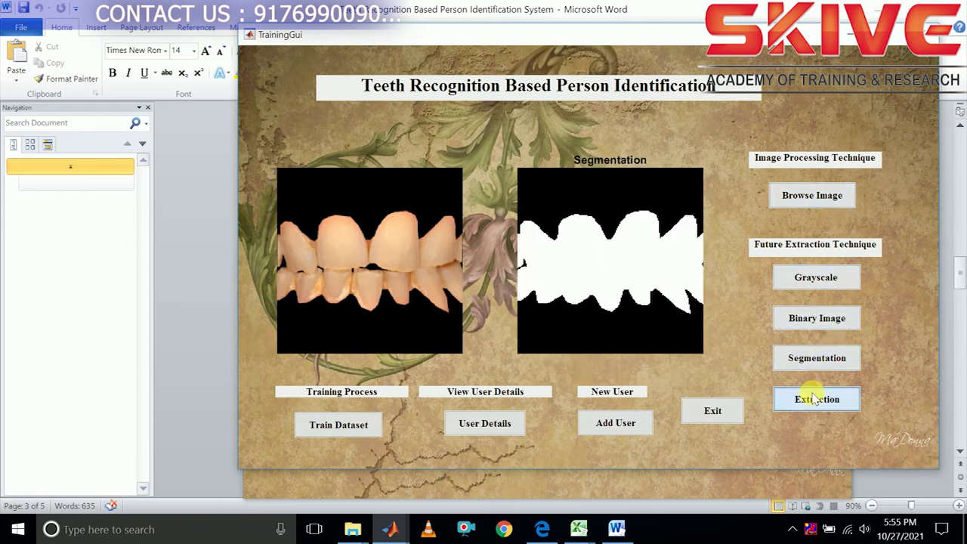
- View image 23's name and city without editing, then exit TrainingGui to the main menu
left_click(469, 426)
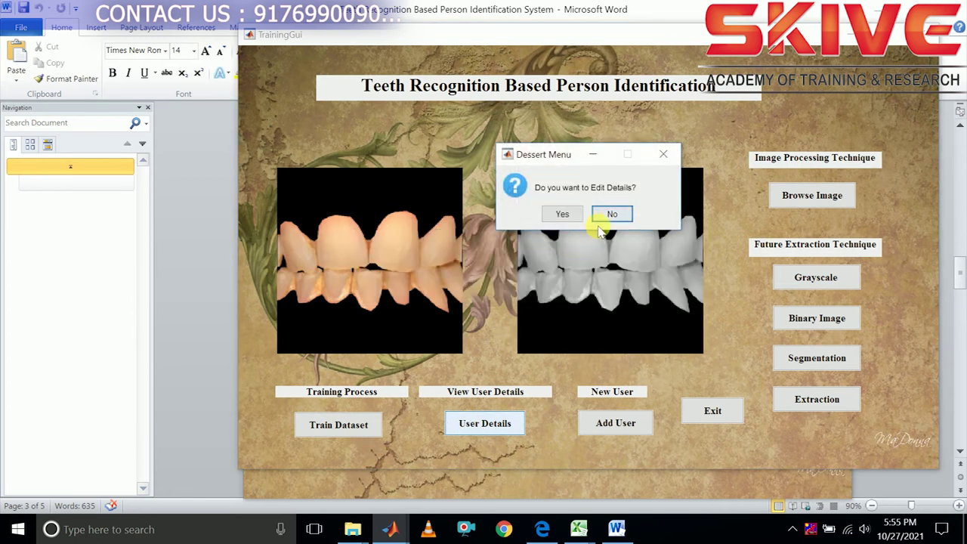
left_click(610, 214)
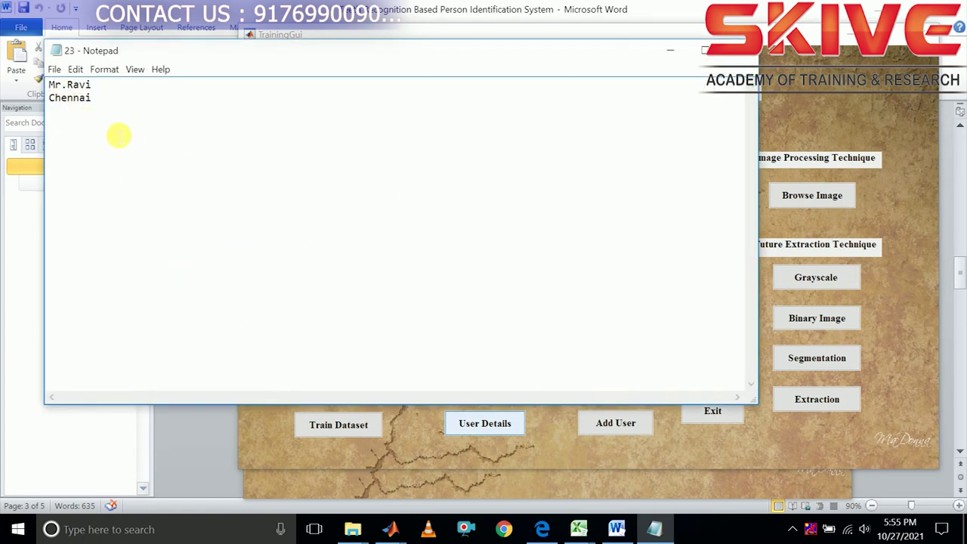
left_click(738, 50)
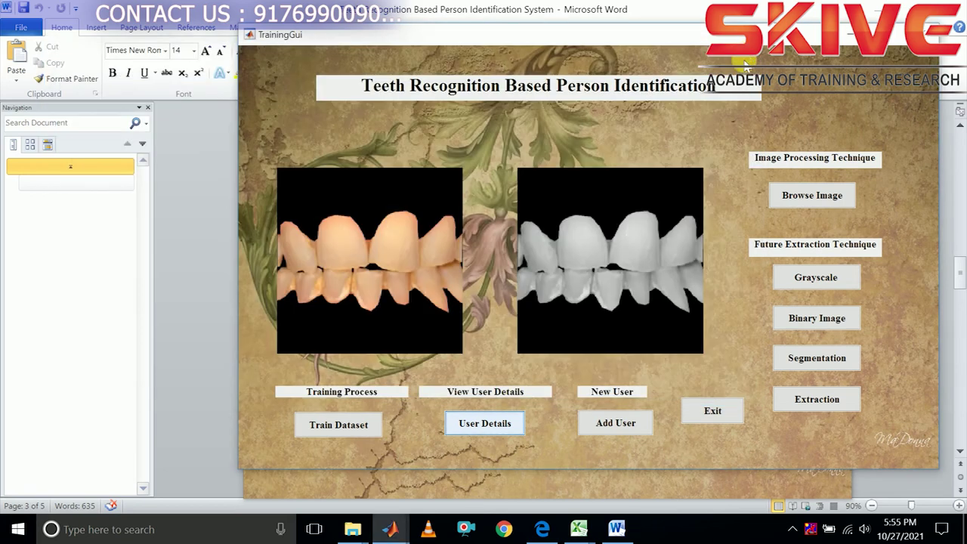
left_click(716, 410)
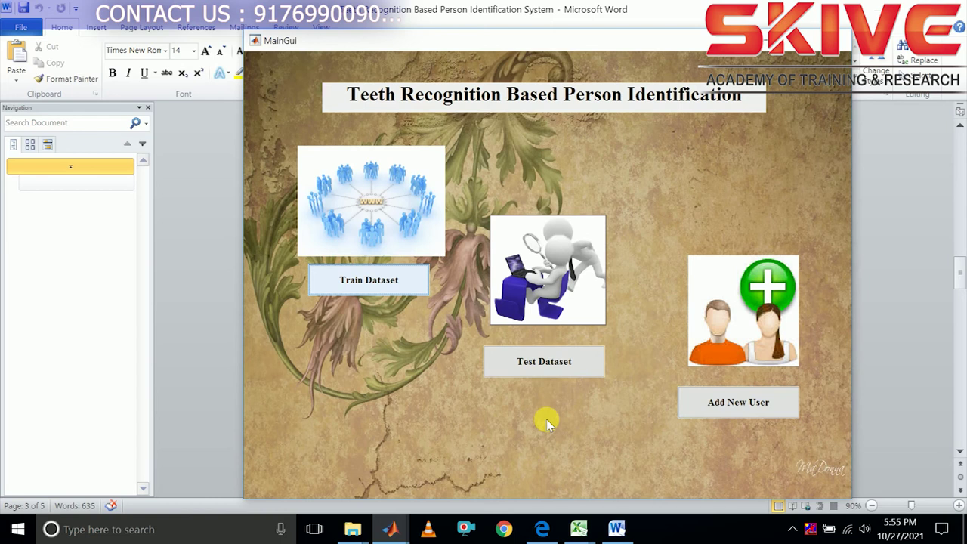
- Load test image 6 from the TestData folder as the input teeth image on the test screen
left_click(549, 363)
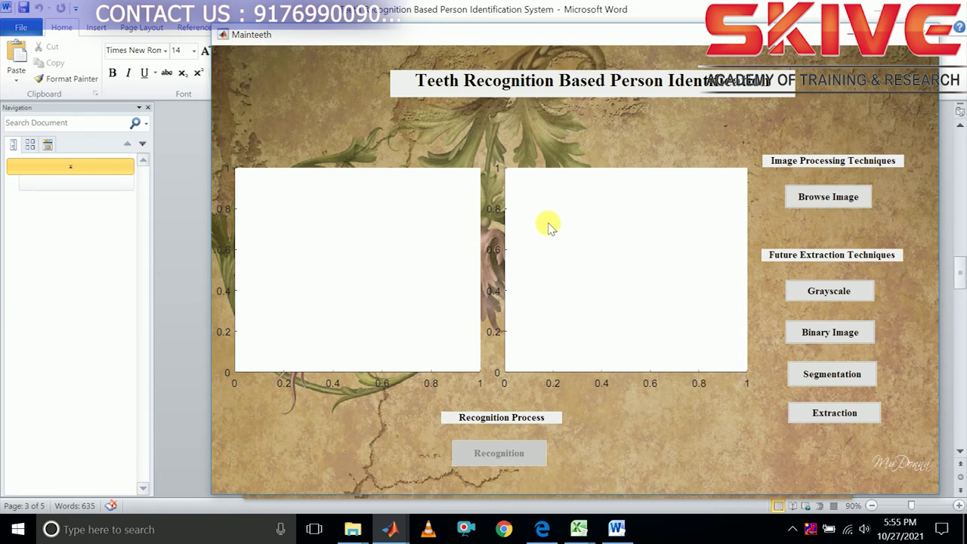
left_click(812, 200)
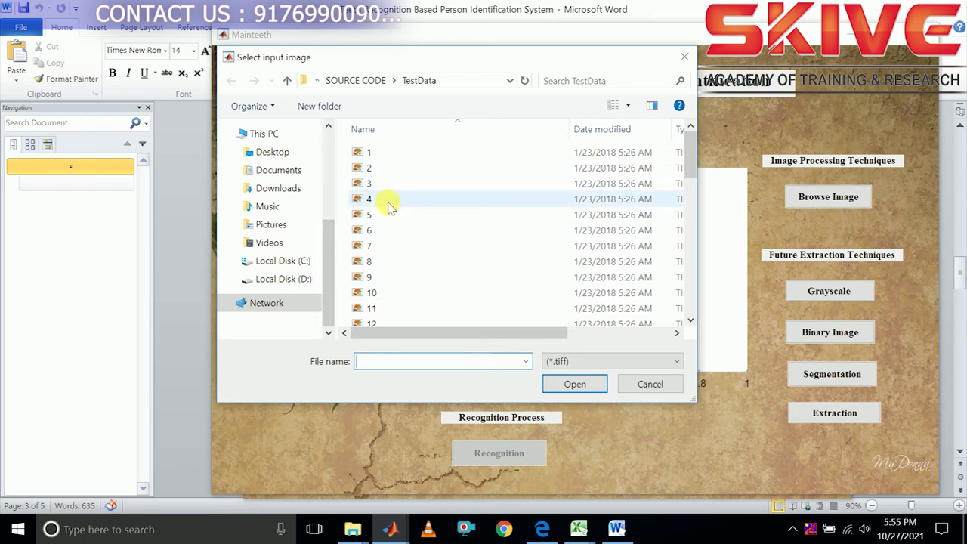
scroll(389, 206, "down", 7)
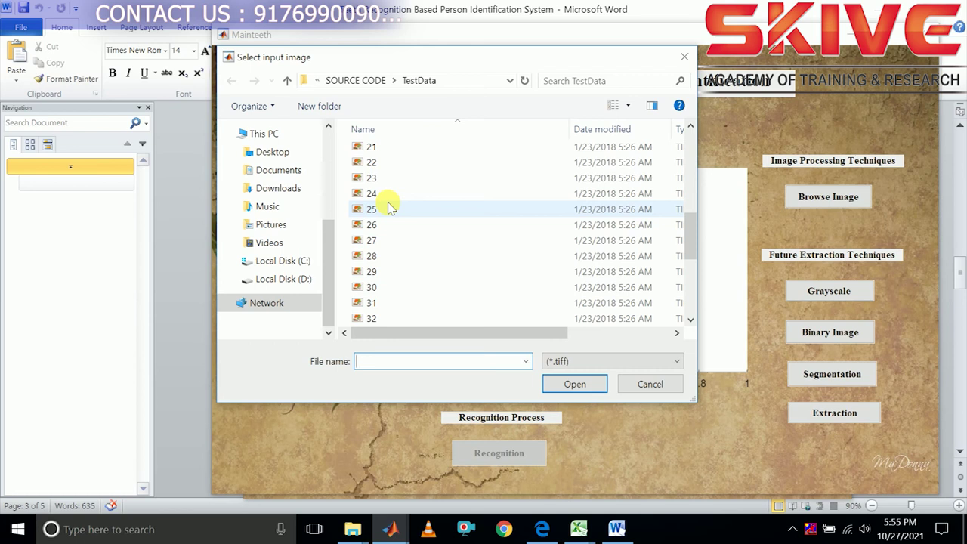
scroll(389, 208, "up", 1)
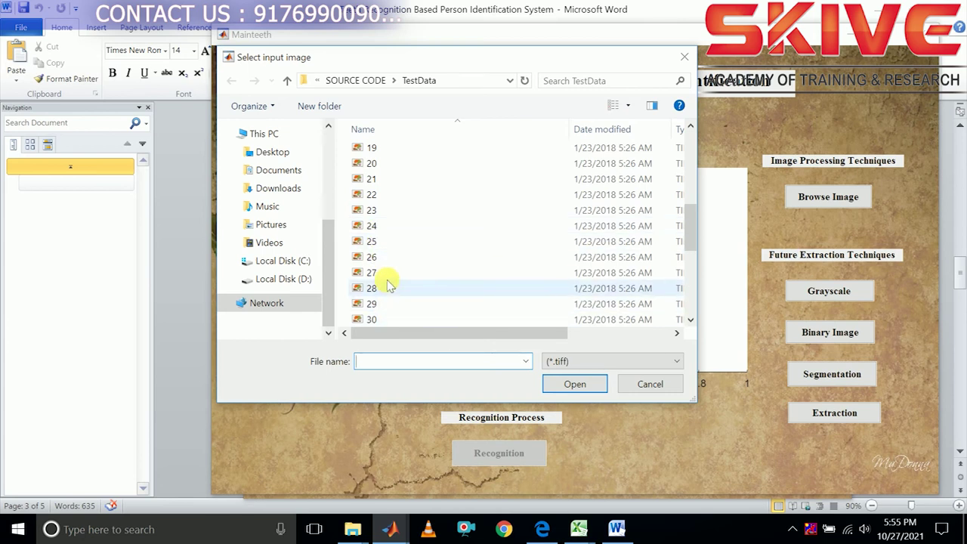
scroll(388, 284, "up", 3)
scroll(386, 280, "up", 3)
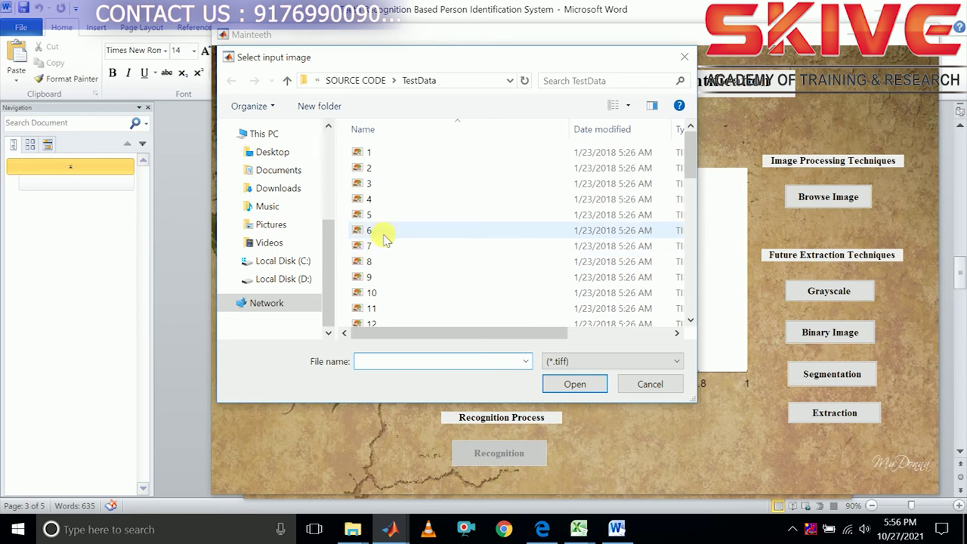
left_click(378, 230)
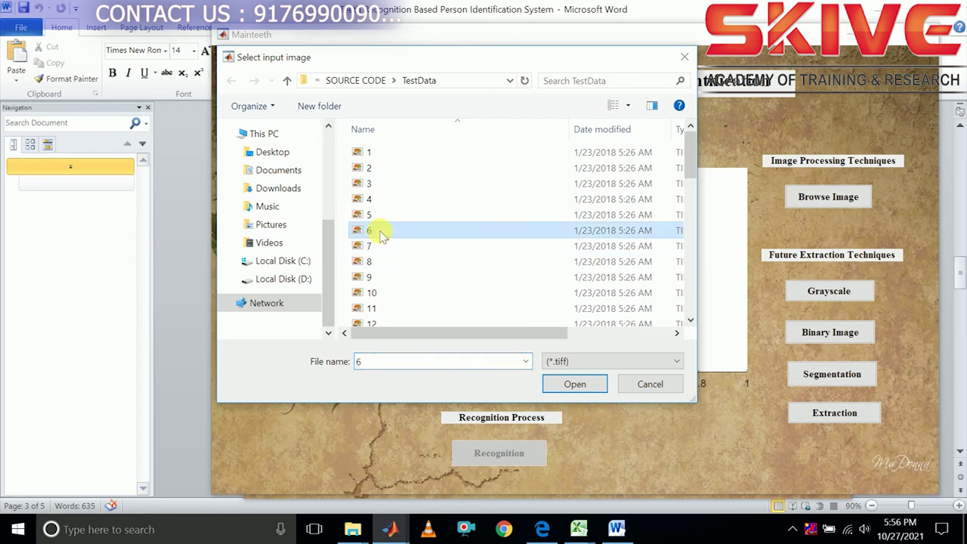
left_click(557, 383)
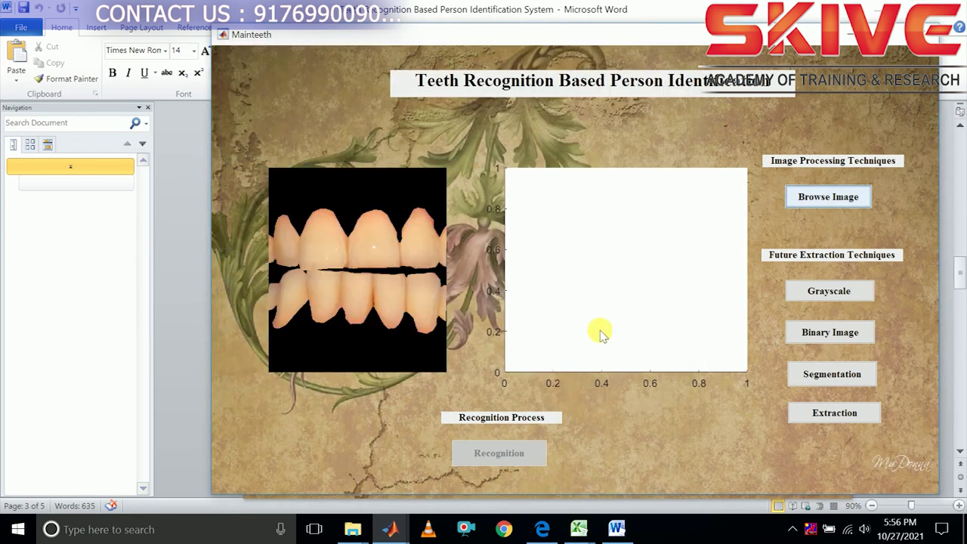
- Convert test image 6 to grayscale and binary, then segment it and extract the tooth edges
left_click(826, 292)
left_click(843, 335)
left_click(831, 373)
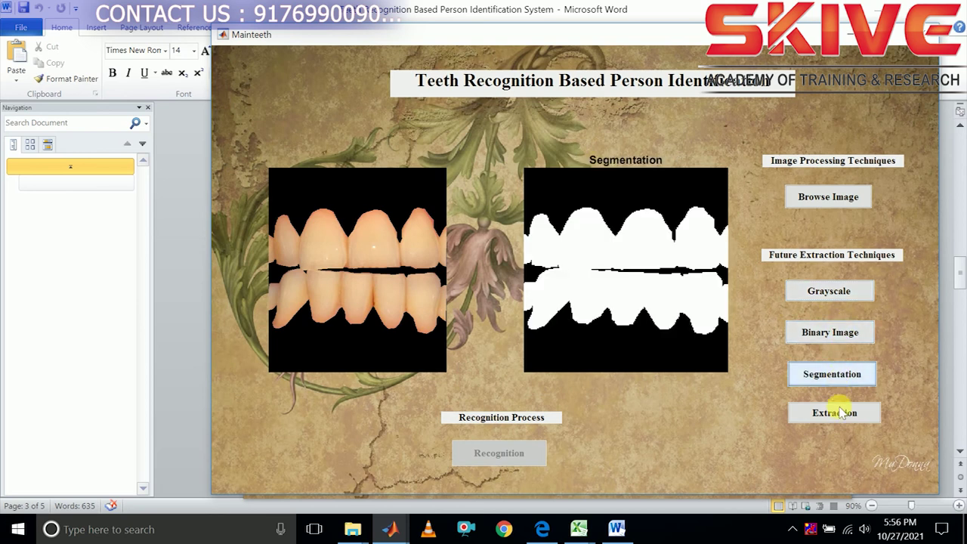
left_click(836, 412)
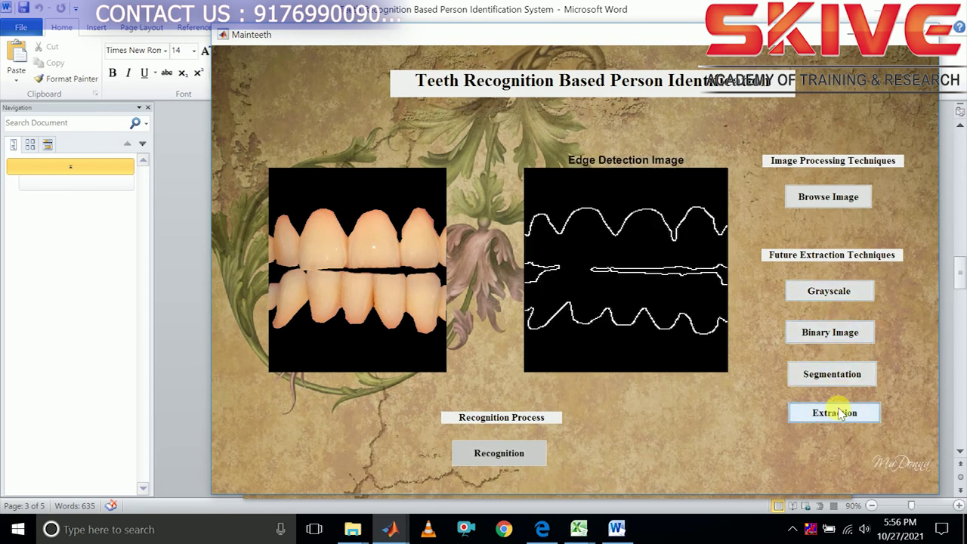
- Run recognition to match the image as an authorised user and review the stored person details
left_click(480, 453)
left_click(491, 453)
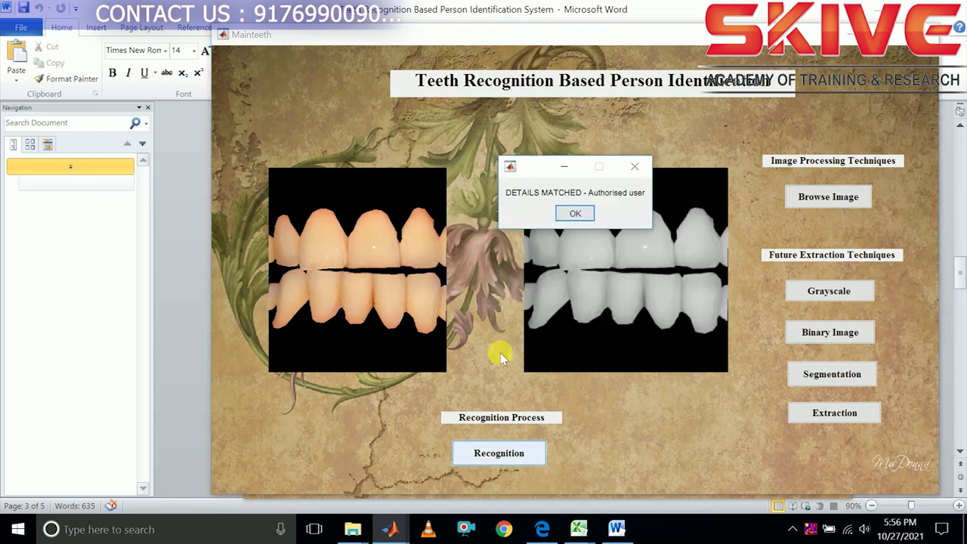
left_click(572, 213)
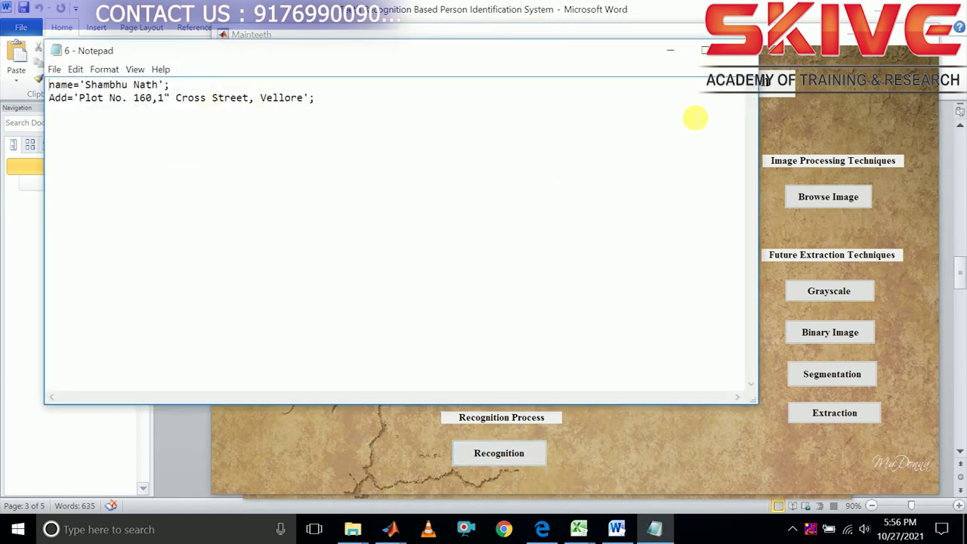
left_click(737, 51)
left_click(807, 195)
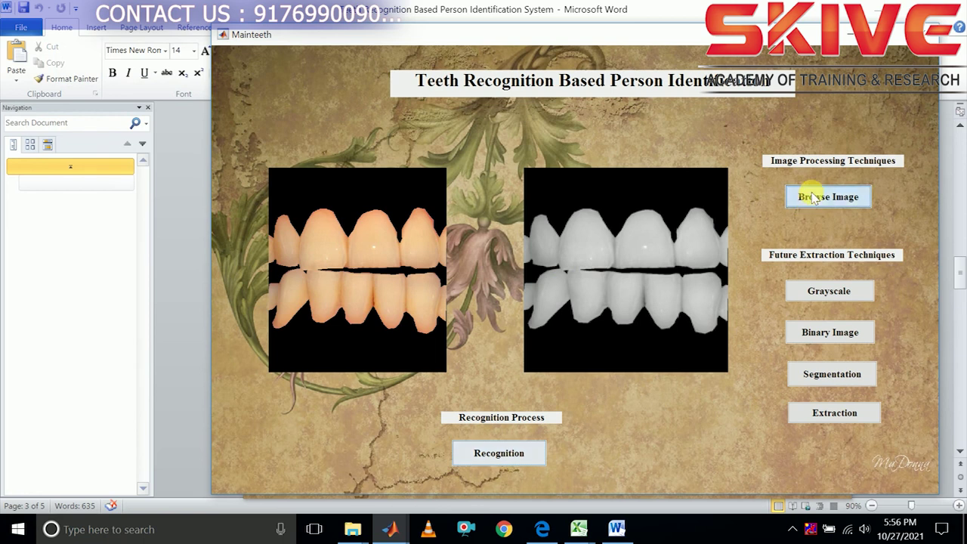